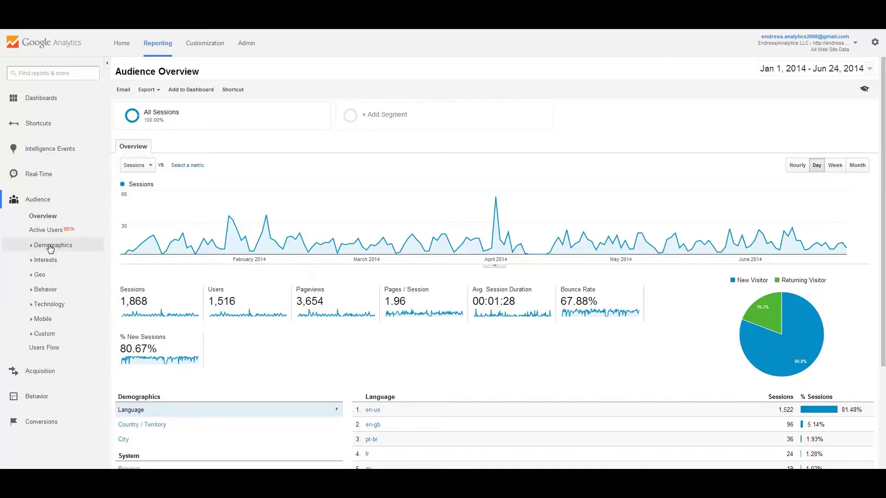
# Expand Demographics under Audience and open its Overview report.
pyautogui.click(51, 247)
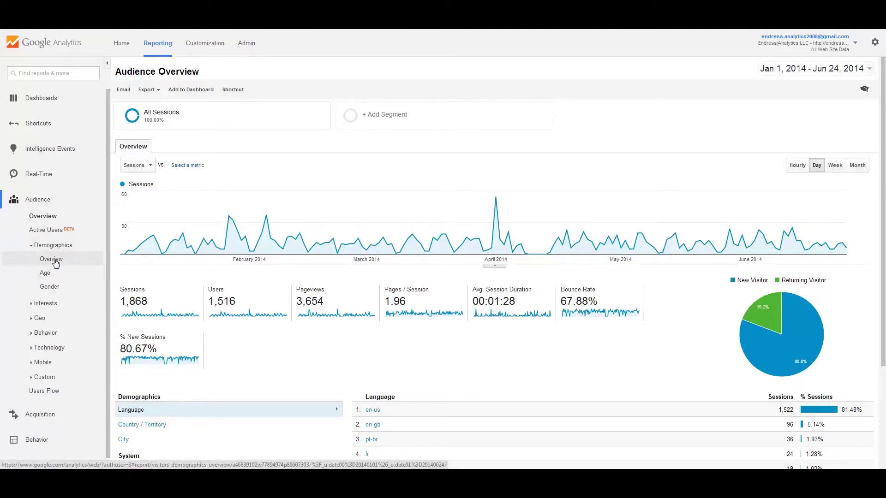
pyautogui.click(55, 260)
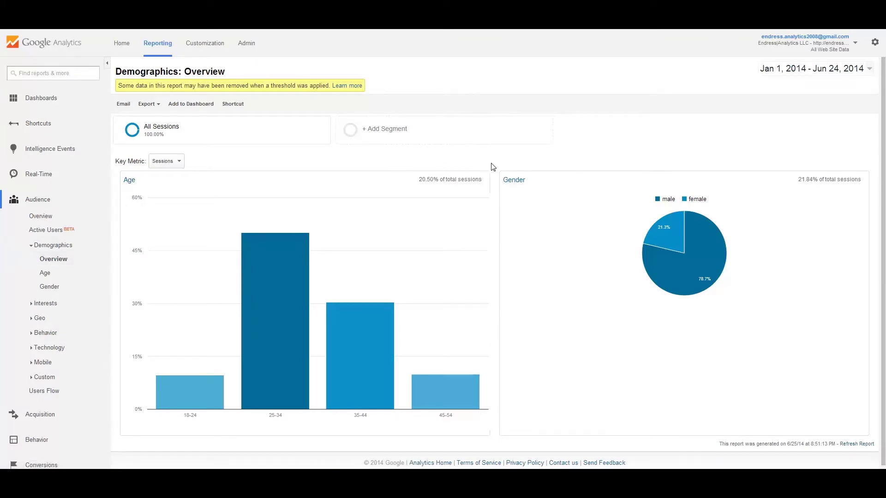
# Read the Age bar values, with 25-34 leading at 50.13%, then open the Age report.
pyautogui.scroll(-1, 490, 171)
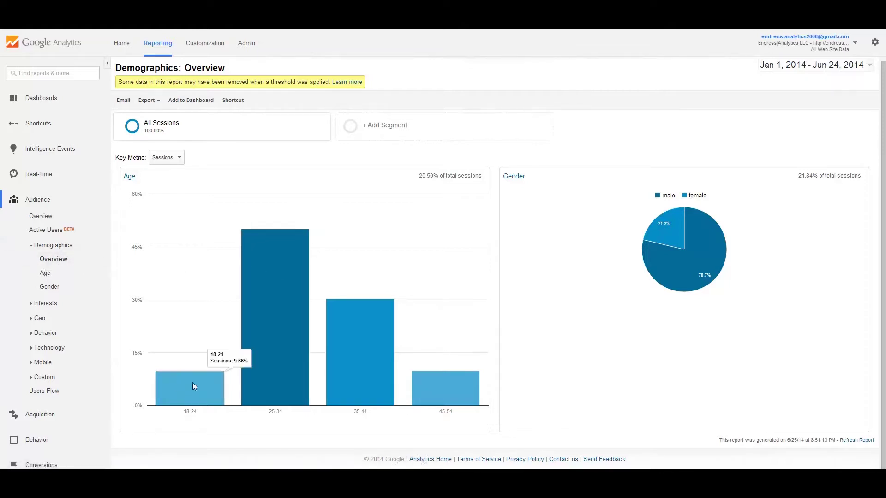
pyautogui.moveTo(271, 391)
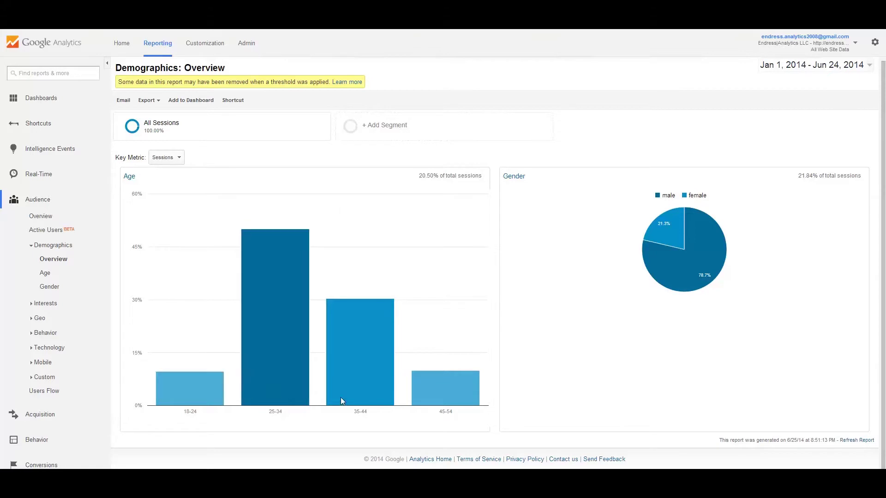
pyautogui.moveTo(476, 394)
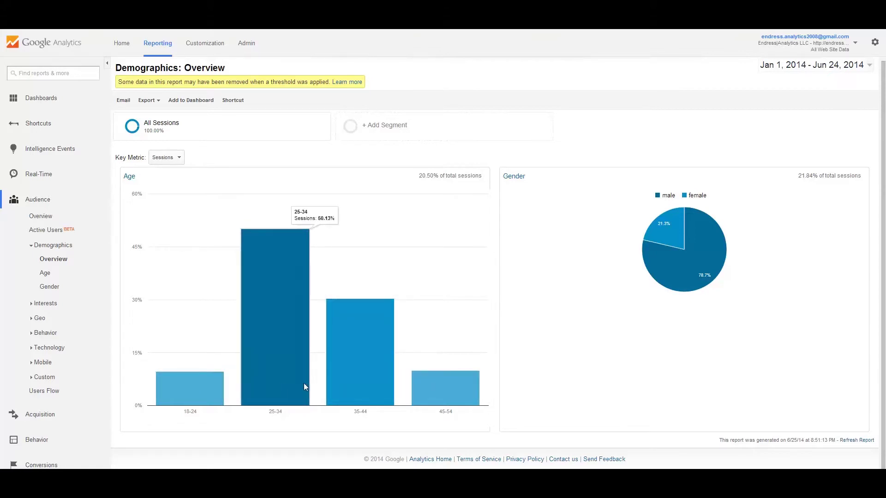
pyautogui.moveTo(401, 384)
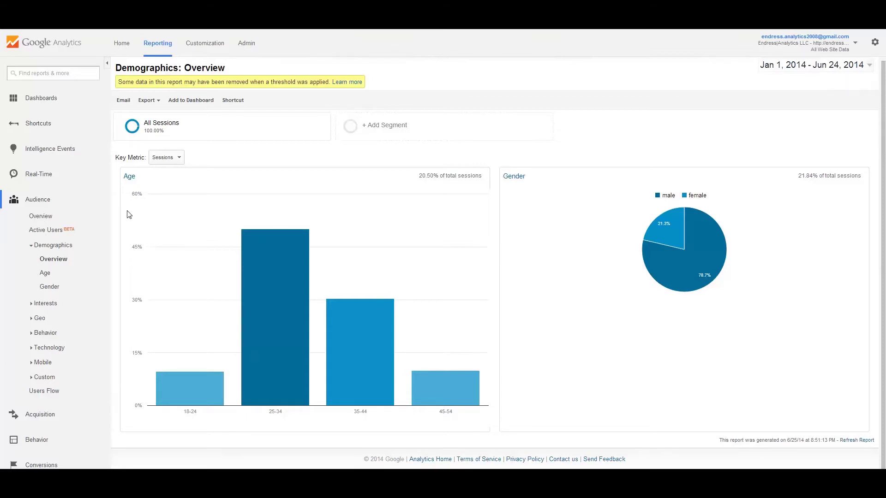
pyautogui.click(42, 275)
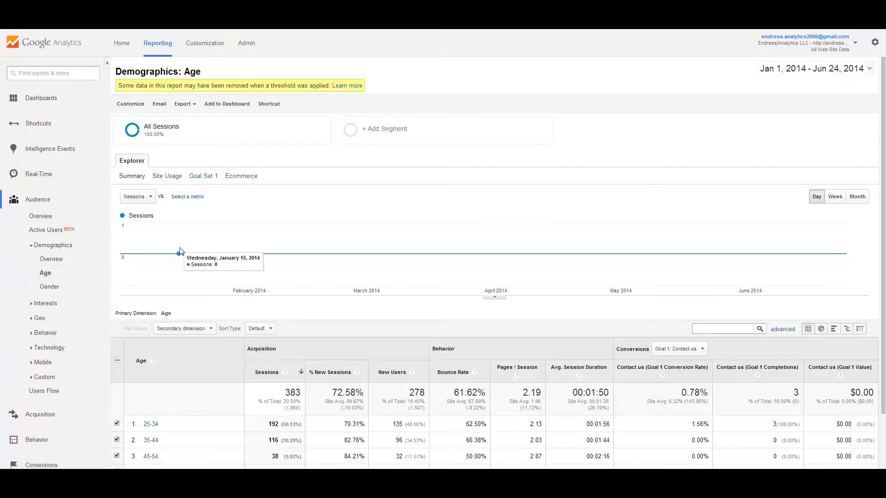
# Review the Age table and the Gender report (321 male, 87 female sessions).
pyautogui.scroll(-3, 178, 251)
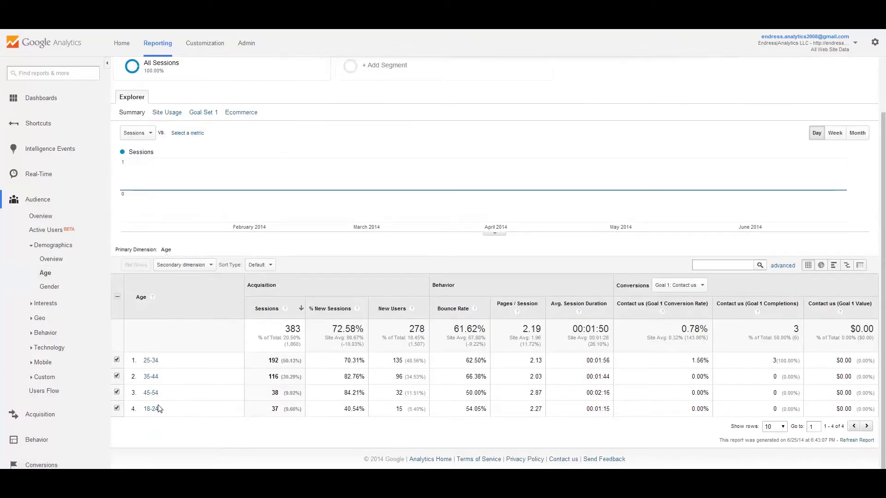
pyautogui.click(52, 287)
pyautogui.scroll(-2, 233, 303)
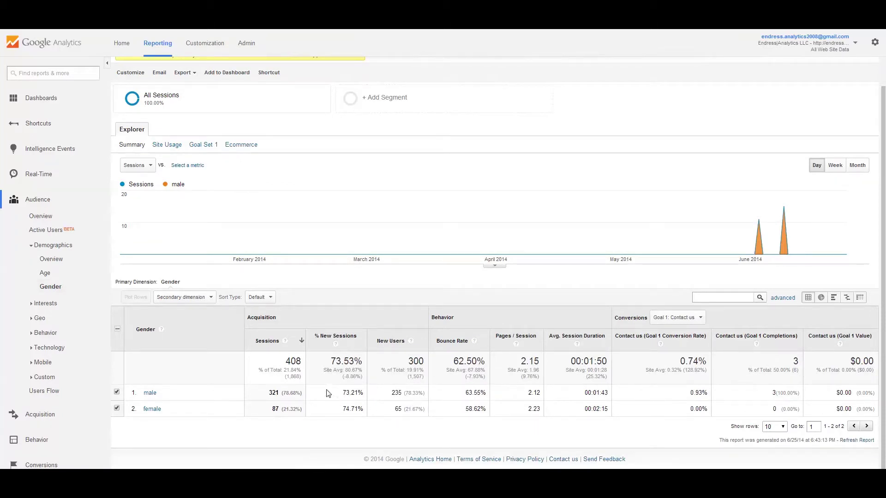
pyautogui.click(46, 305)
# Browse Interests Overview: Technophiles lead affinity at 8.74%, Investment Services lead in-market at 8.92%.
pyautogui.click(49, 317)
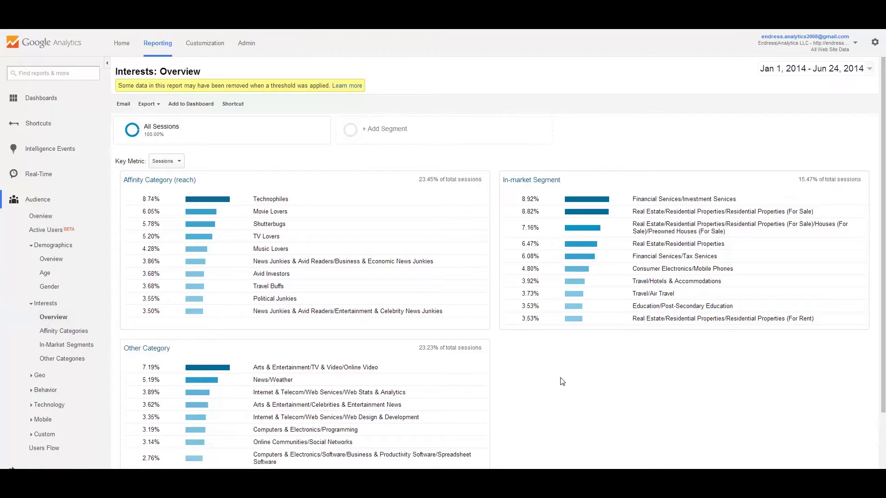
pyautogui.scroll(-1, 563, 384)
pyautogui.scroll(-1, 563, 383)
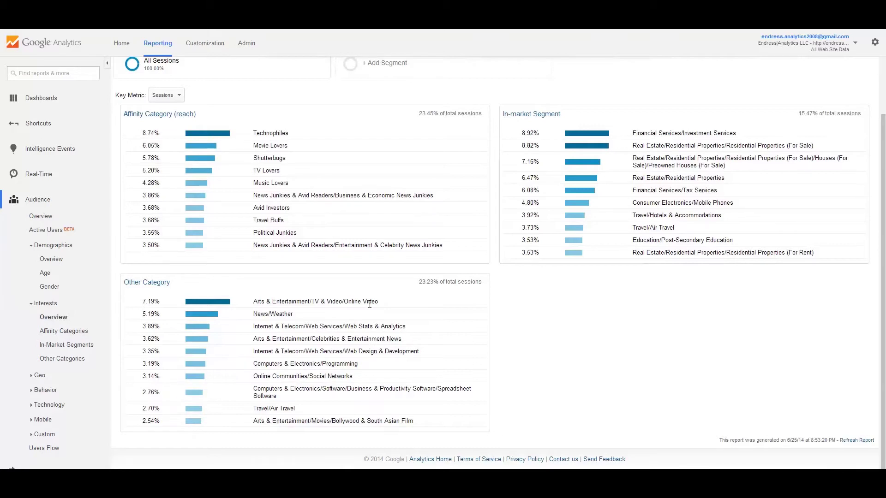
pyautogui.scroll(1, 370, 304)
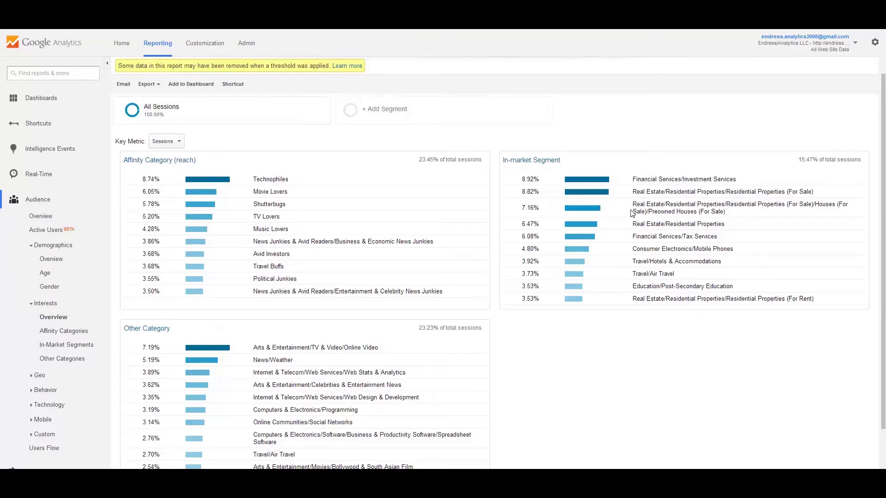
pyautogui.scroll(-1, 511, 337)
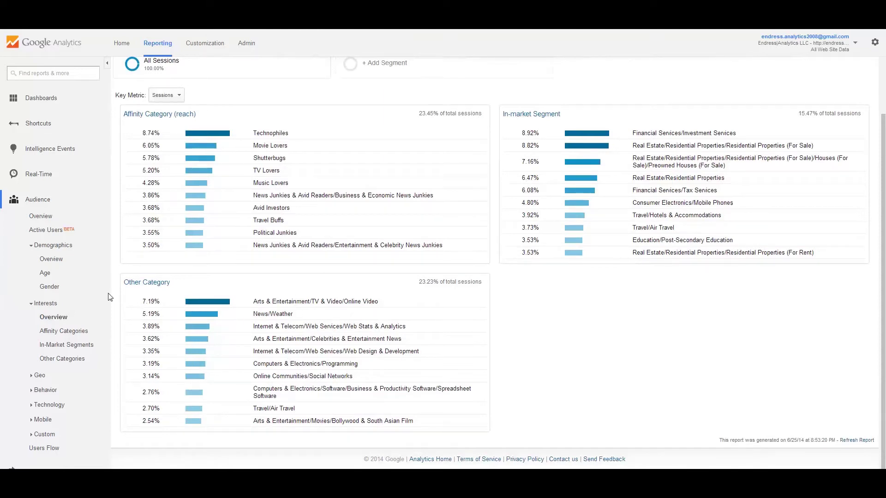
# View the Affinity Categories and In-Market Segments reports.
pyautogui.click(55, 334)
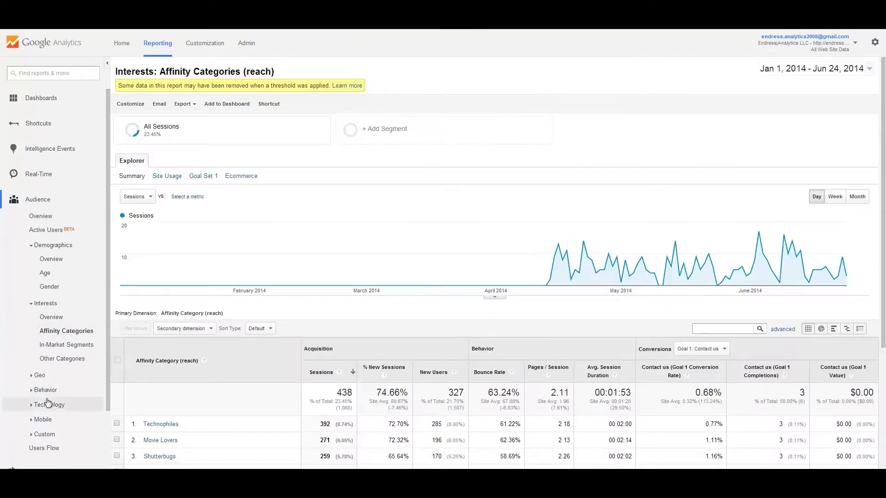
pyautogui.scroll(-4, 234, 312)
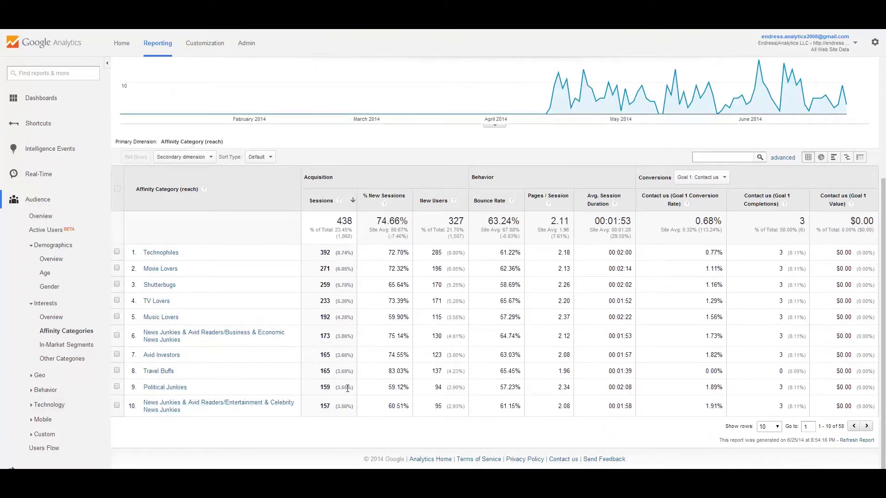
pyautogui.scroll(1, 337, 387)
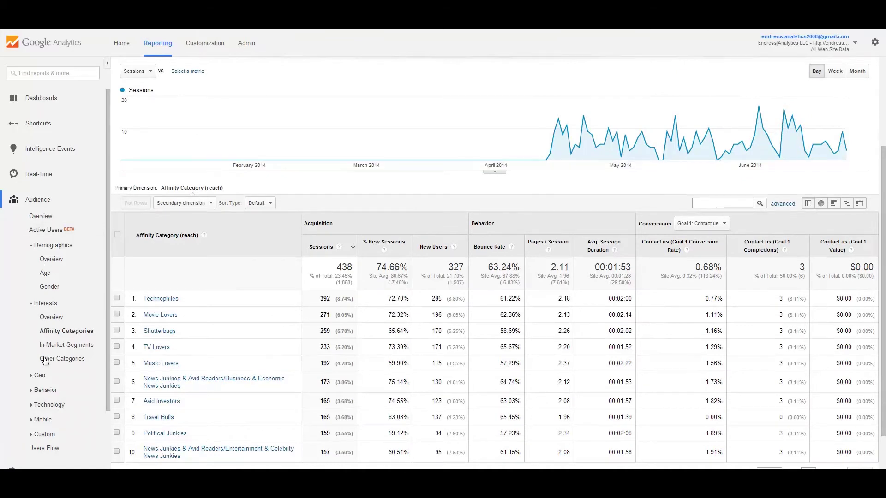
pyautogui.click(57, 345)
pyautogui.scroll(-3, 318, 320)
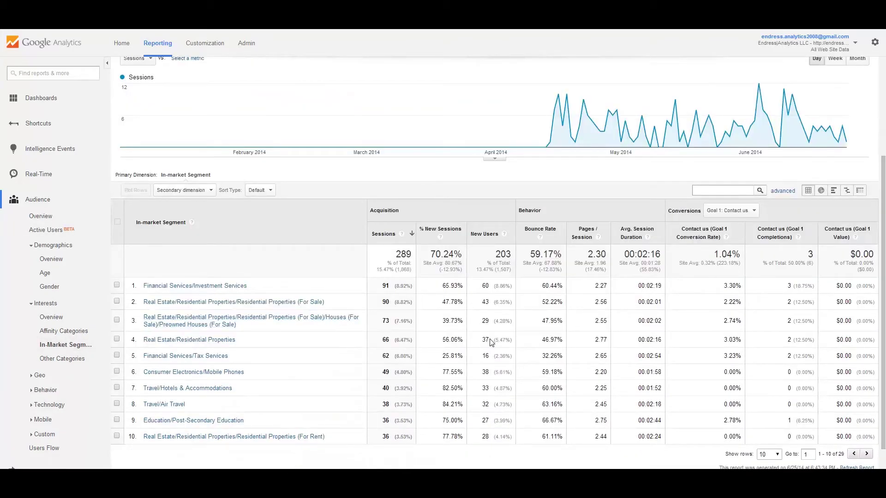
# View Other Categories, headed by Online Video with 133 sessions, then go to Admin.
pyautogui.click(57, 360)
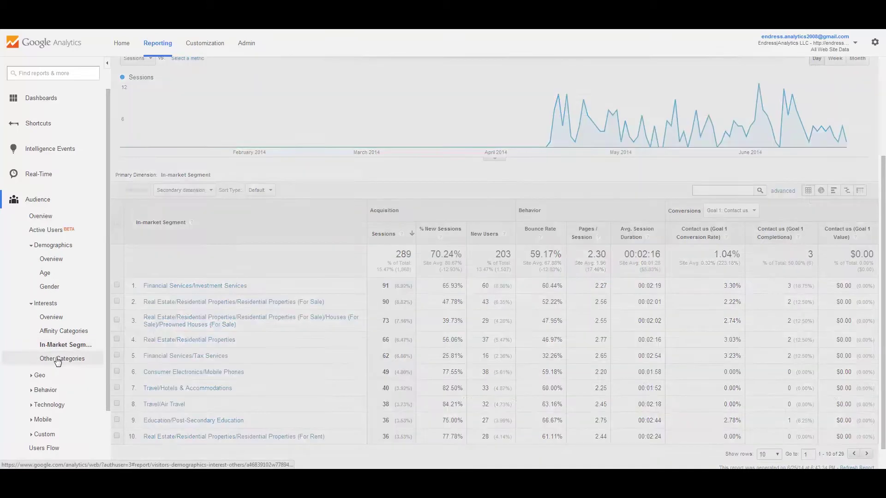
pyautogui.scroll(-4, 261, 350)
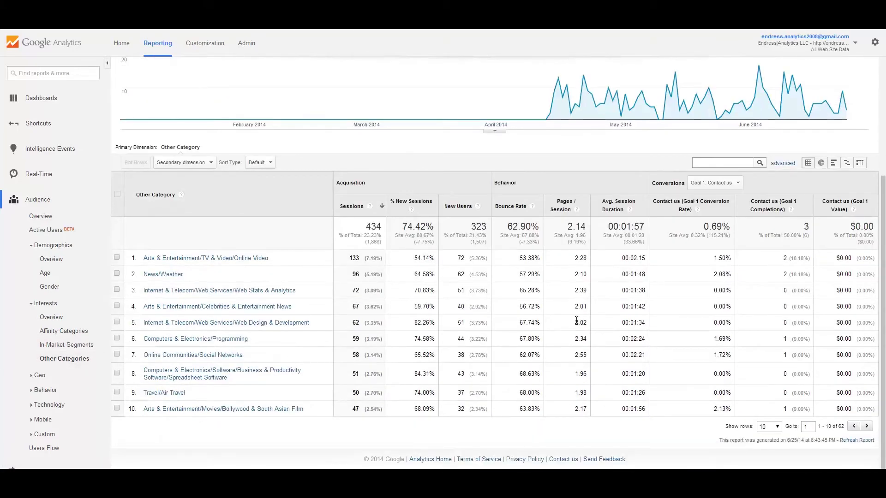
pyautogui.scroll(2, 301, 334)
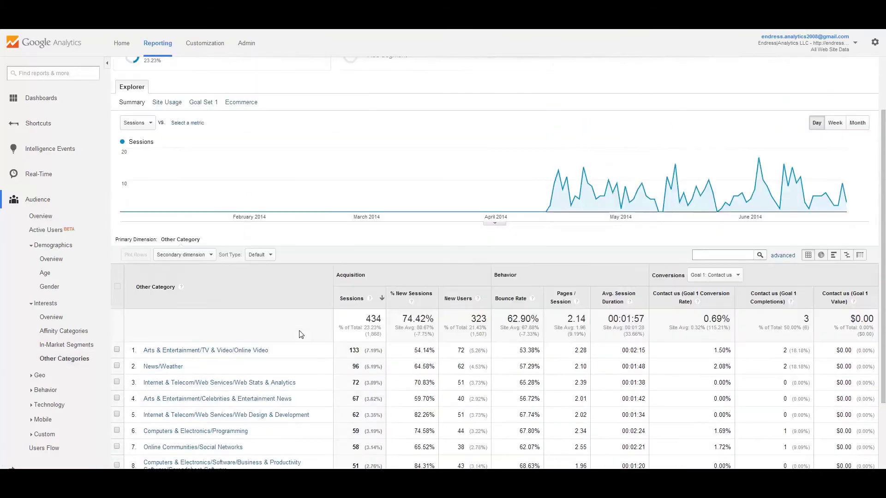
pyautogui.scroll(2, 301, 334)
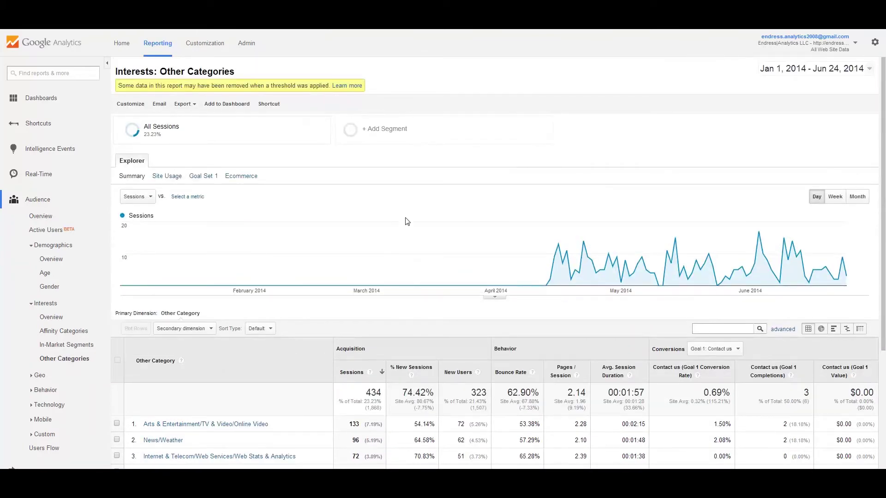
pyautogui.click(247, 44)
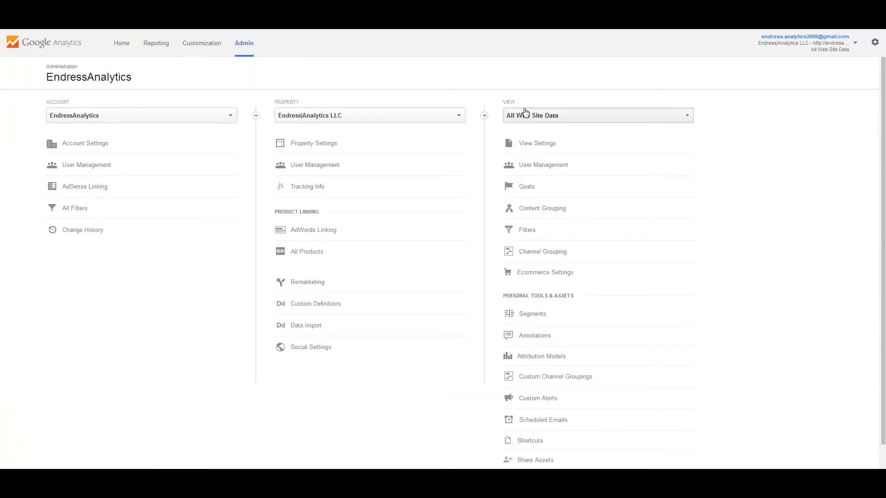
# Check the Endress|Analytics LLC property settings show Demographics and Interest Reports enabled.
pyautogui.scroll(-1, 343, 400)
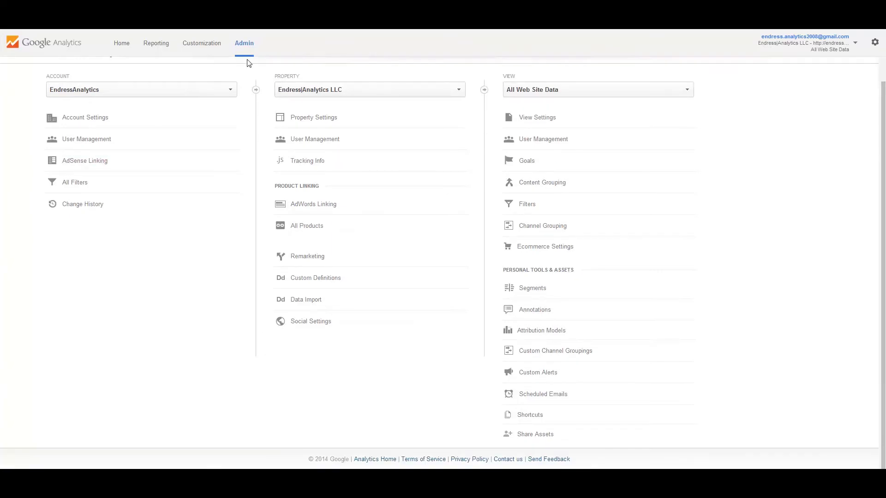
pyautogui.click(308, 121)
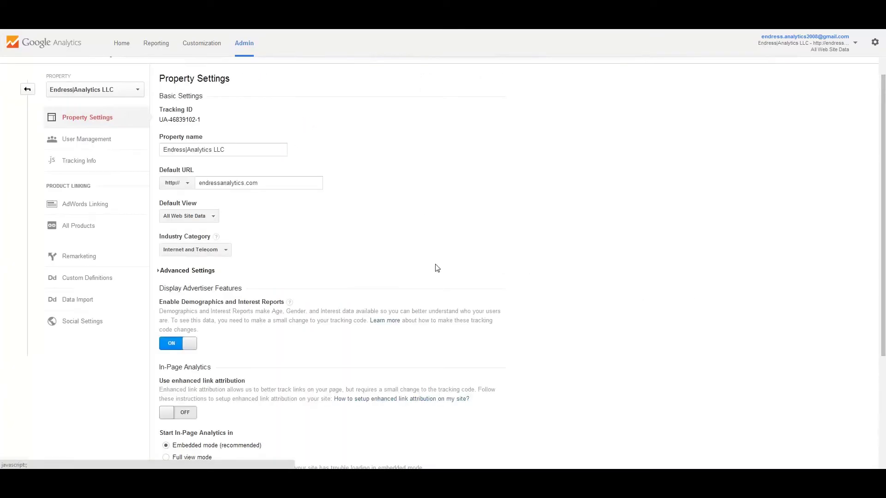
pyautogui.scroll(-2, 434, 277)
pyautogui.scroll(-2, 431, 285)
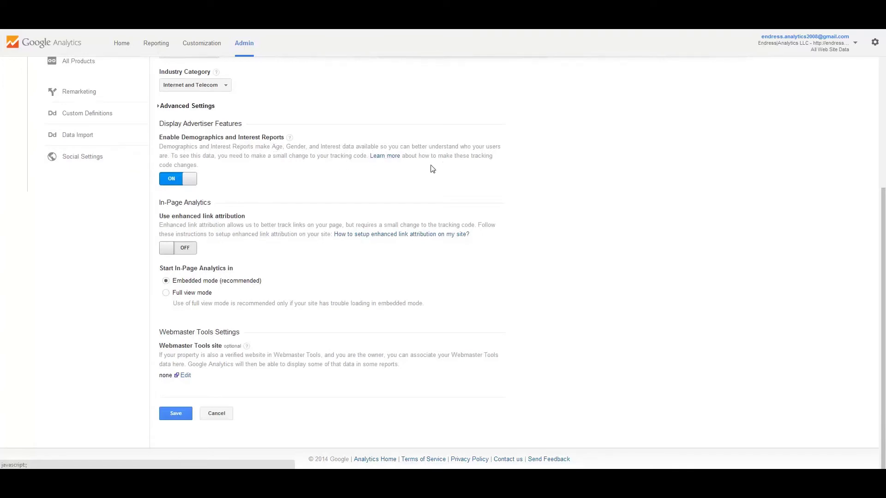
pyautogui.scroll(3, 300, 171)
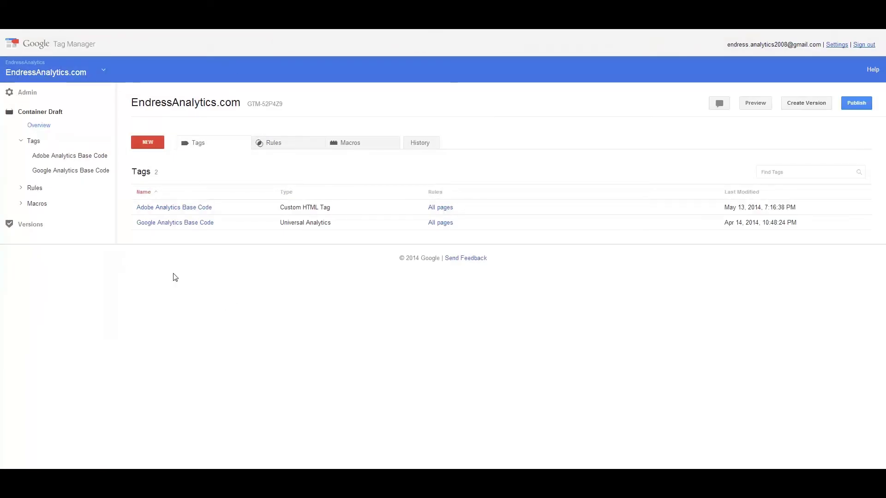
# Edit the Google Analytics Base Code tag and view the Display Advertising tracking-code help article.
pyautogui.click(74, 174)
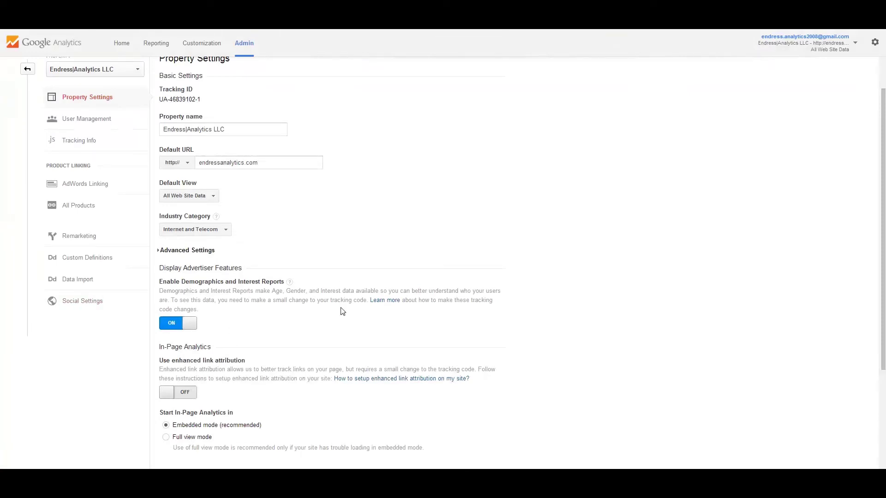
pyautogui.click(383, 307)
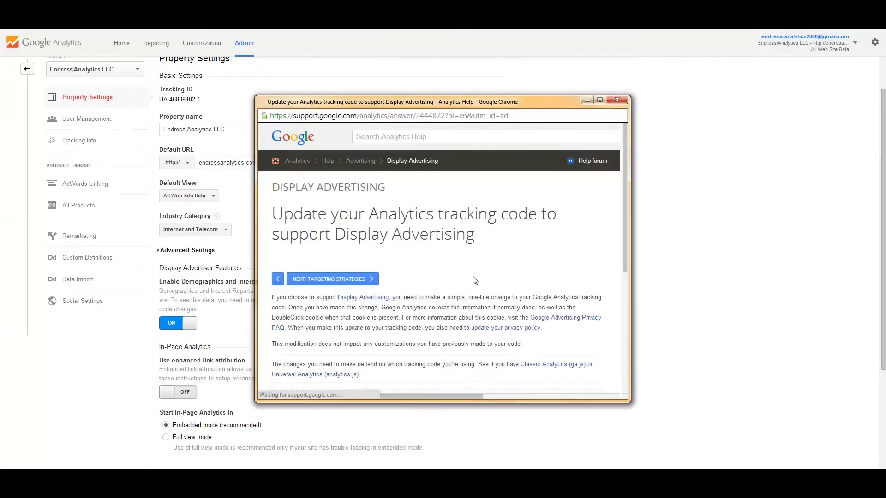
pyautogui.scroll(-3, 457, 310)
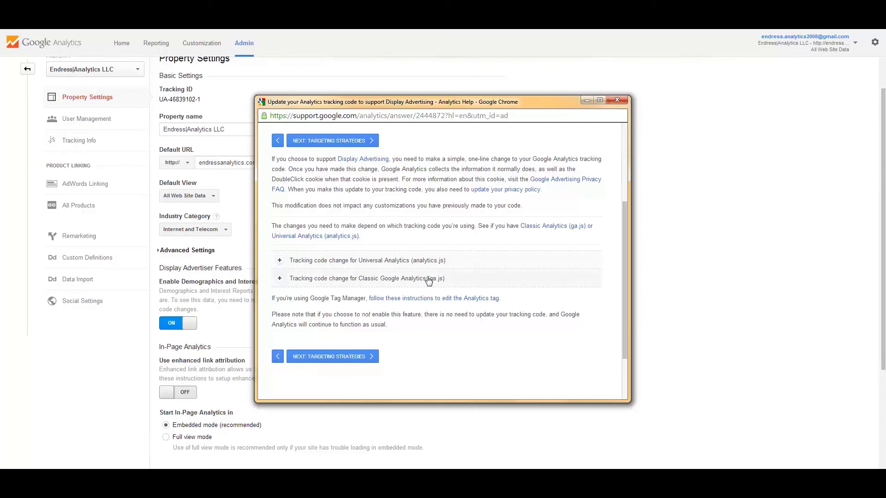
pyautogui.click(617, 100)
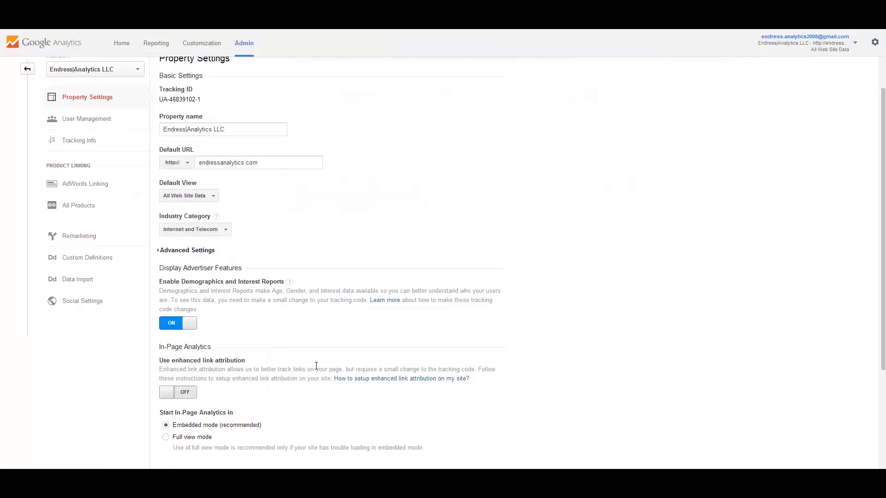
pyautogui.scroll(1, 316, 368)
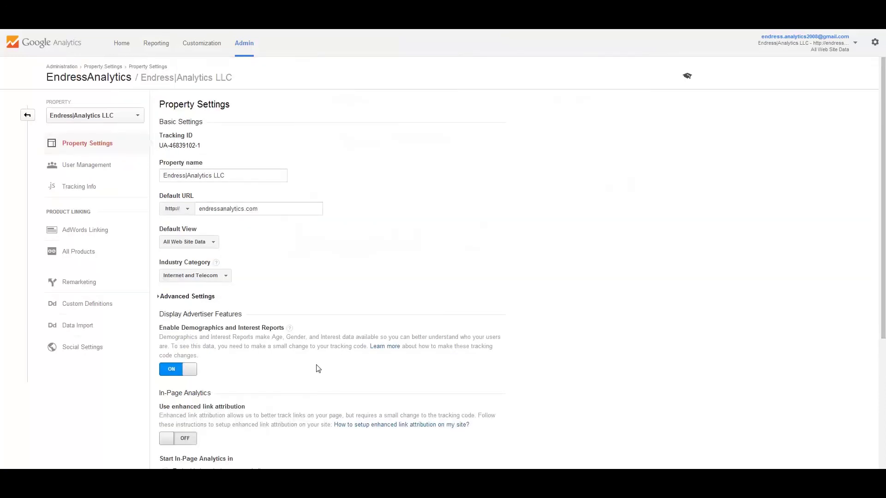